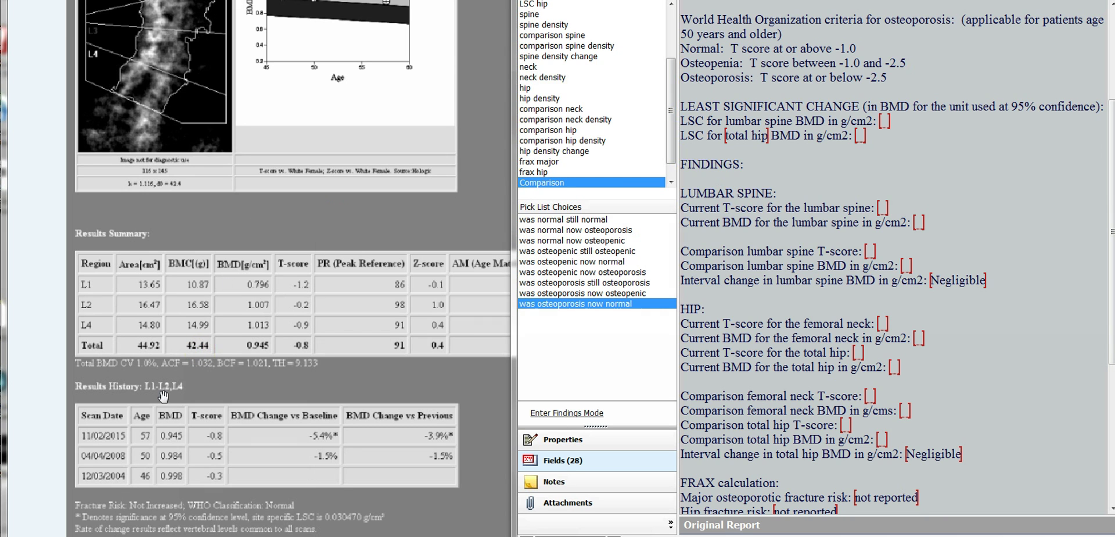
Examine the prior 04/04/2008 scan entry in the lumbar spine Results History table.
left_click(127, 458)
left_click(132, 458)
left_click(140, 458)
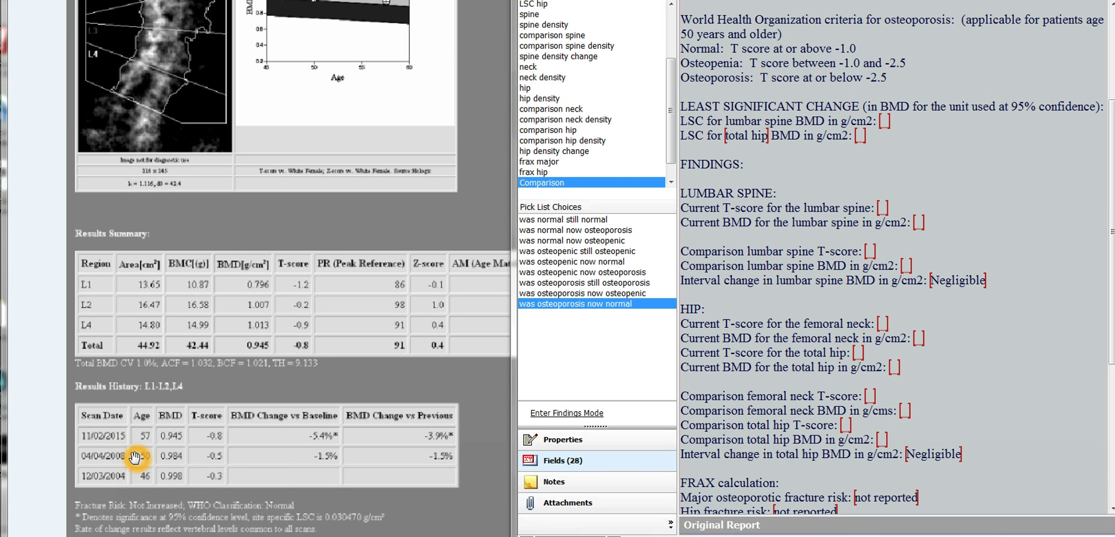
left_click(130, 462)
left_click(129, 457)
left_click(124, 465)
left_click(124, 465)
left_click(127, 456)
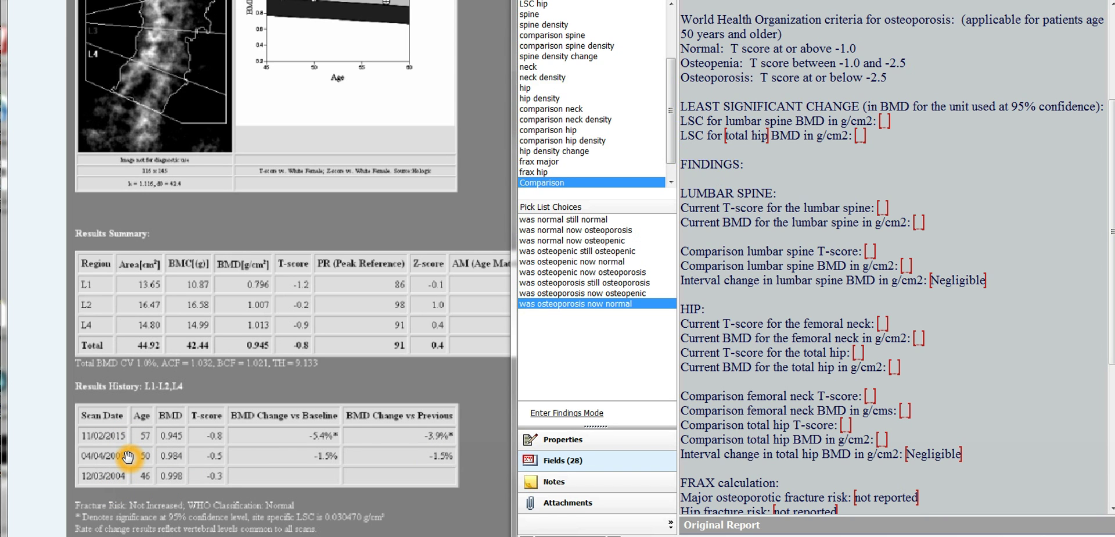
left_click(176, 401)
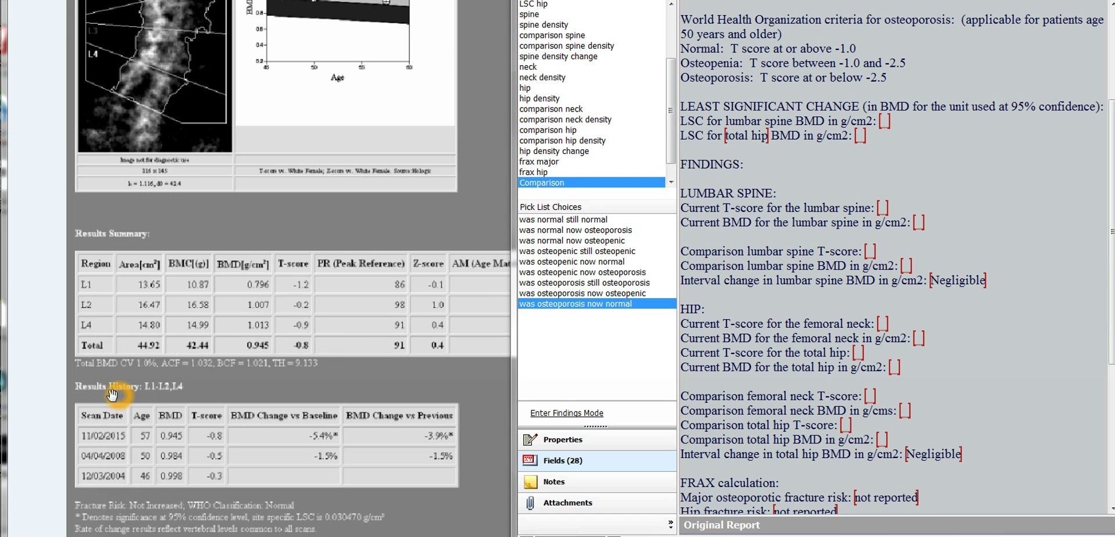
Compare the lumbar spine Results Summary with the current and prior scan rows in the Results History.
left_click(117, 471)
left_click(276, 337)
left_click(216, 230)
left_click(206, 213)
left_click(169, 424)
left_click(119, 439)
left_click(213, 439)
left_click(128, 461)
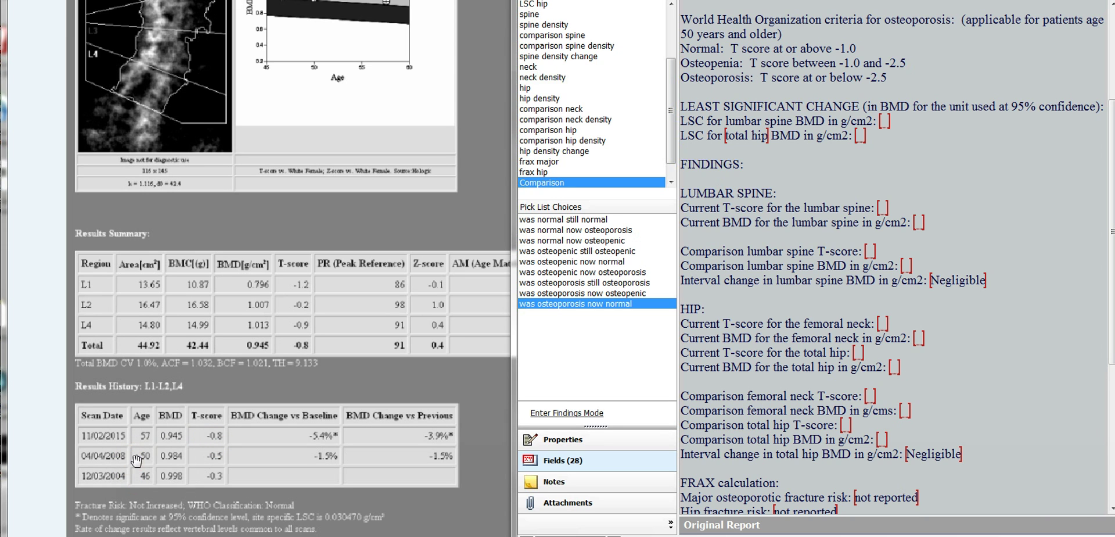
Examine the lumbar spine T-scores, BMD changes and the site-specific LSC note below the Results History table.
left_click(213, 461)
left_click(192, 458)
left_click(182, 441)
left_click(178, 454)
left_click(185, 456)
left_click(189, 450)
left_click(193, 459)
left_click(203, 524)
left_click(286, 452)
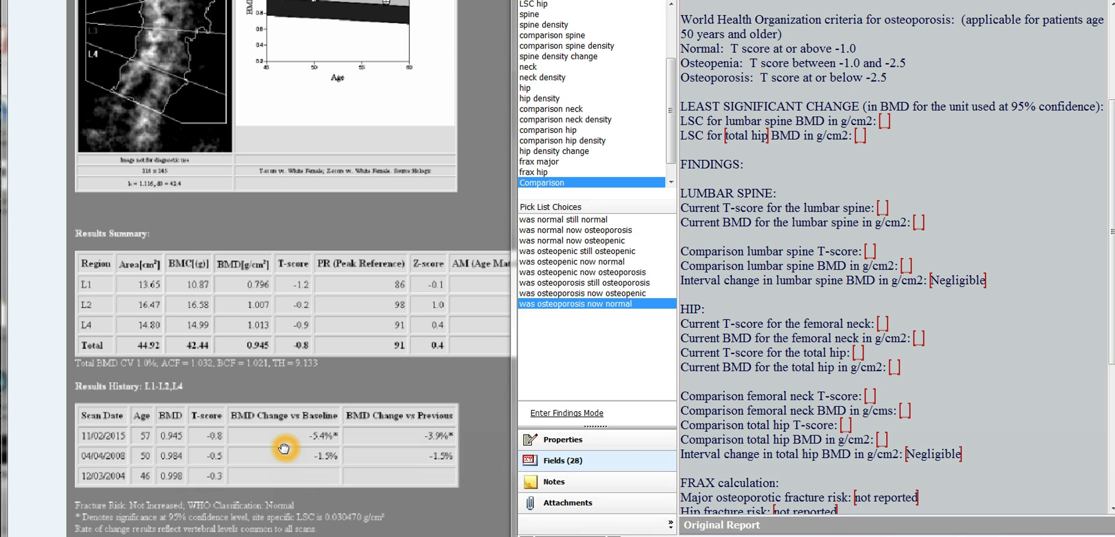
left_click(285, 456)
left_click(320, 135)
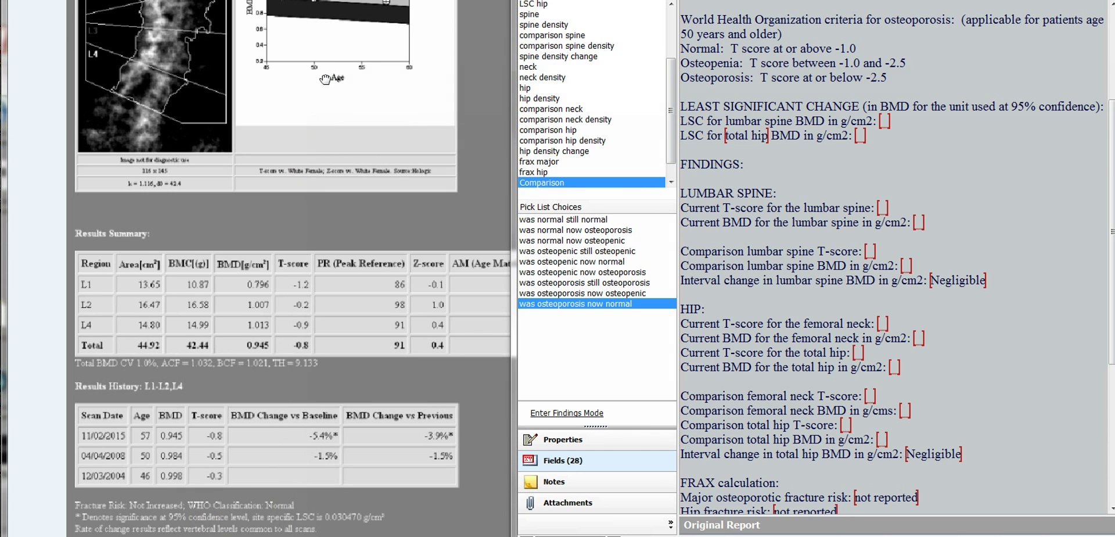
left_click(334, 529)
left_click(334, 528)
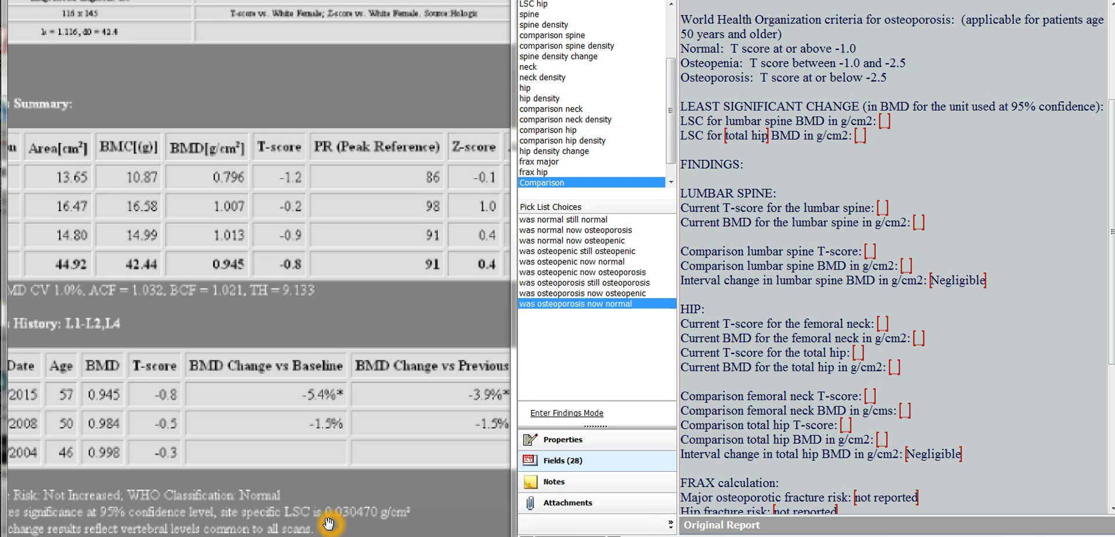
left_click(357, 529)
left_click(334, 319)
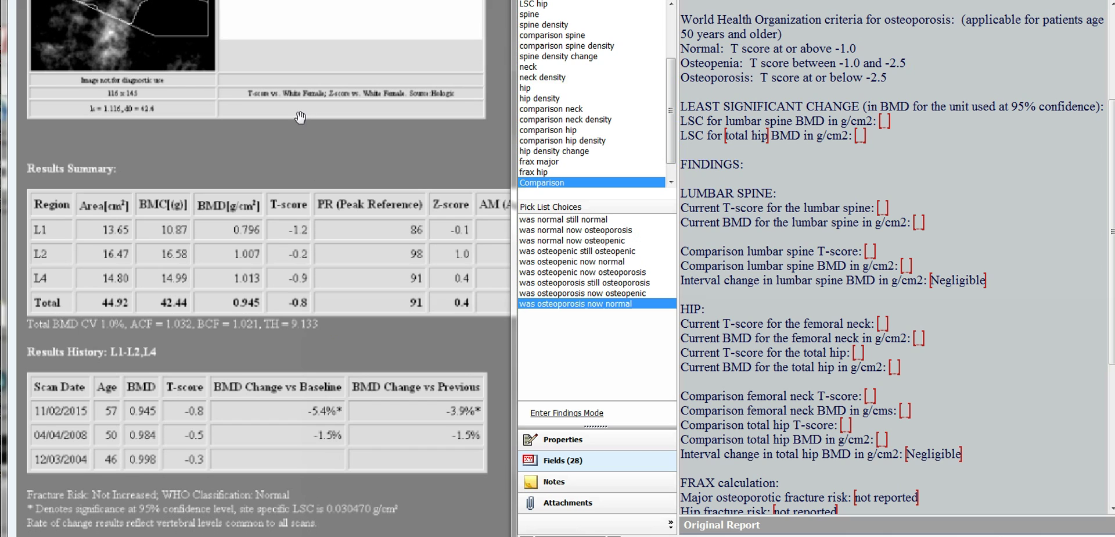
Bring the calculator into view over the spine report and locate the current and 04/04/2008 BMD values.
left_click(454, 422)
left_click(145, 413)
left_click(455, 423)
left_click(203, 410)
left_click_drag(405, 1, 343, 129)
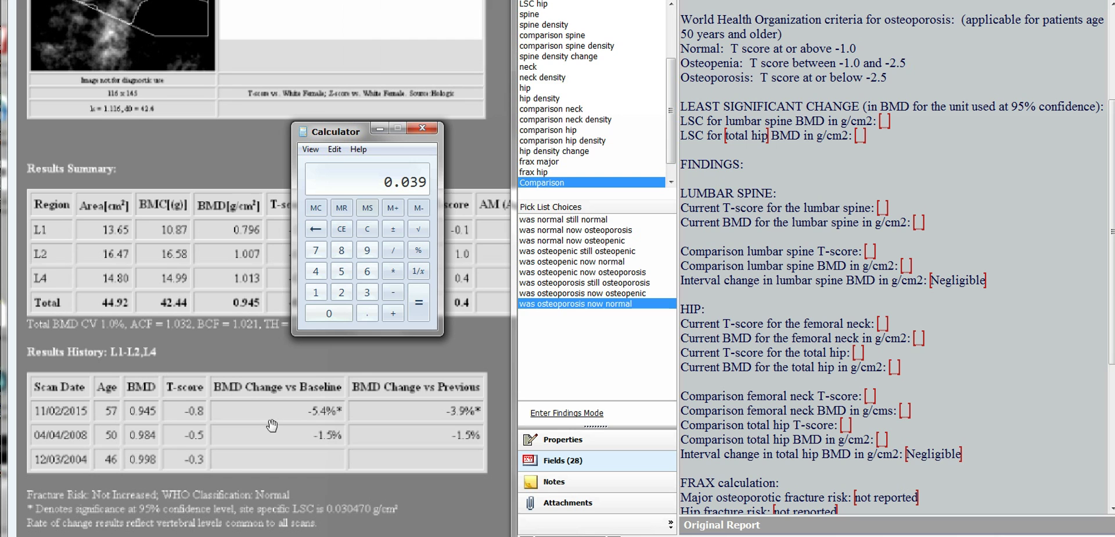
left_click(135, 444)
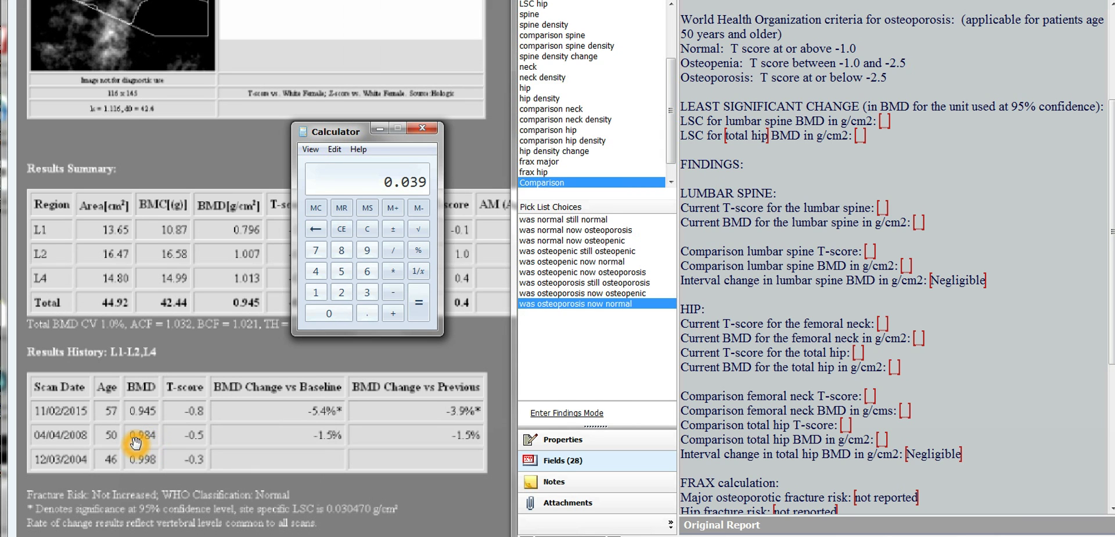
left_click(95, 445)
left_click(88, 445)
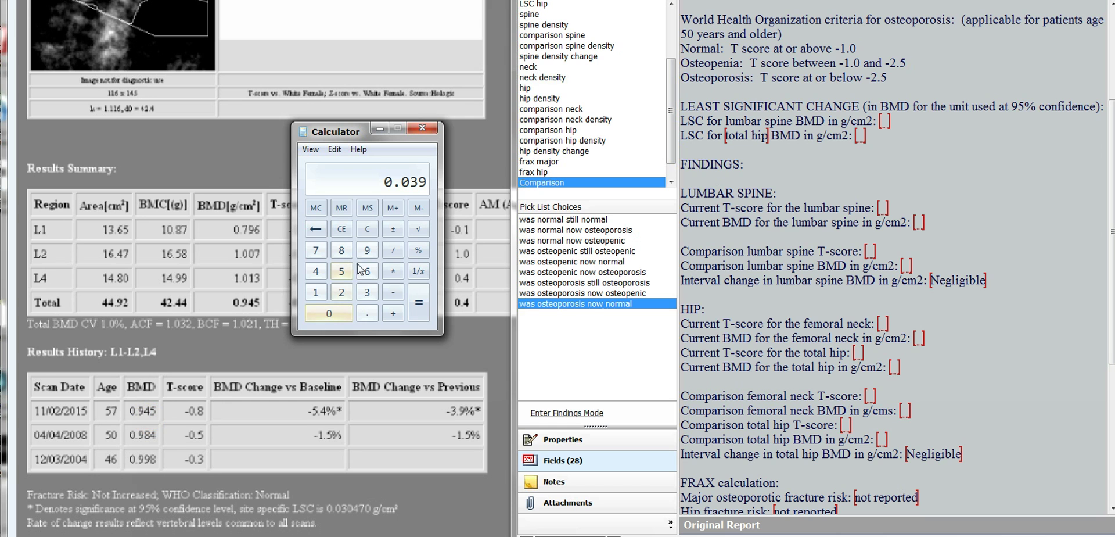
Clear the calculator and subtract the current lumbar spine BMD from the prior one, 0.984 - 0.945.
left_click(367, 229)
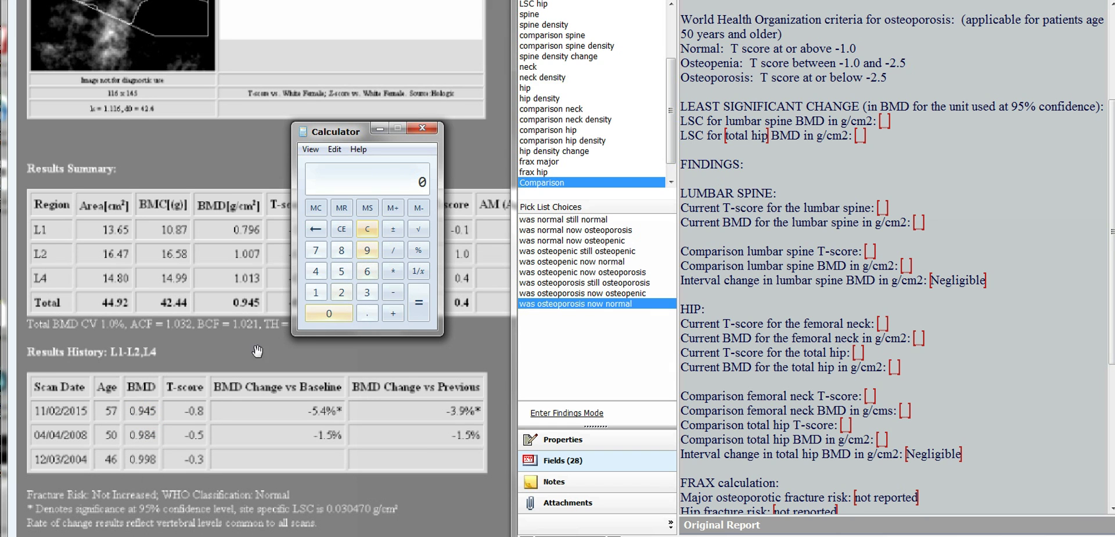
left_click(367, 313)
left_click(367, 250)
left_click(340, 254)
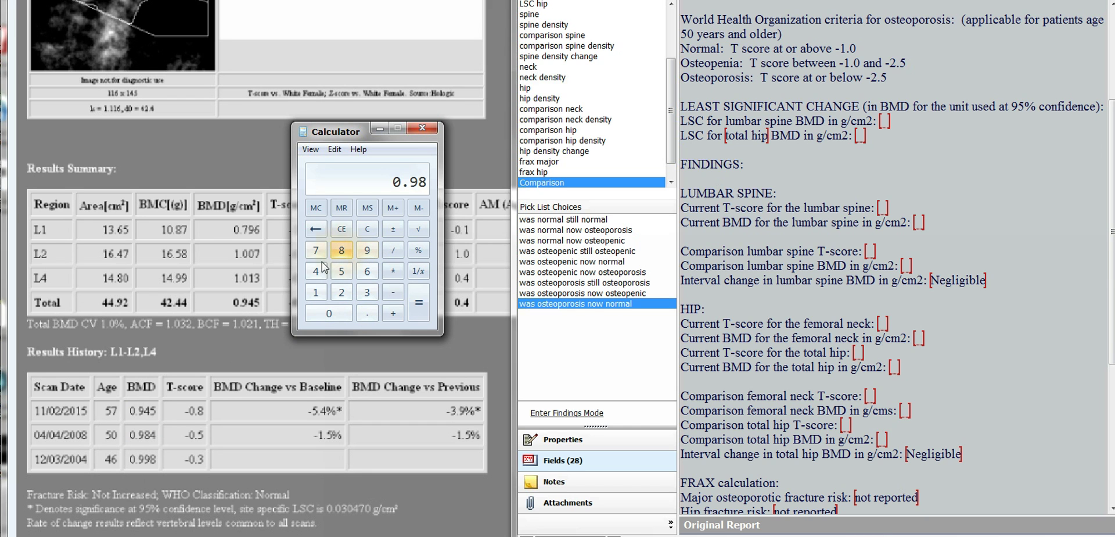
left_click(316, 271)
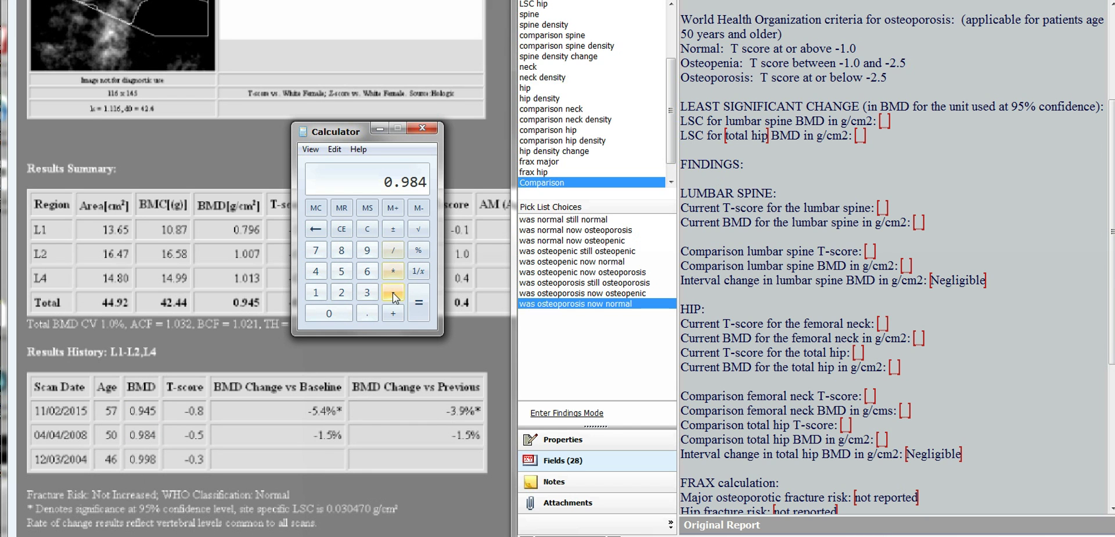
left_click(393, 293)
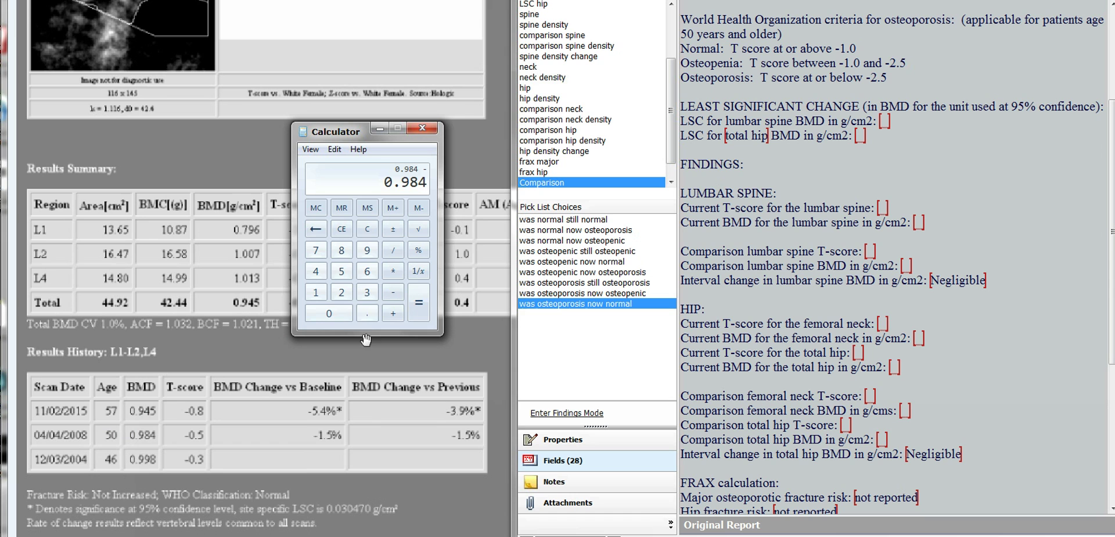
left_click(364, 315)
left_click(367, 250)
left_click(318, 272)
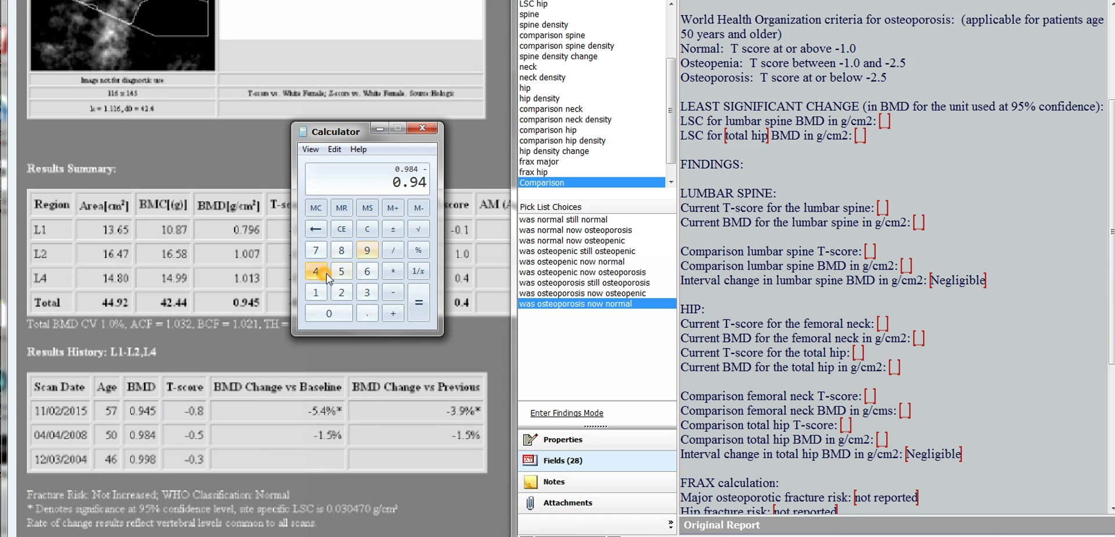
left_click(341, 270)
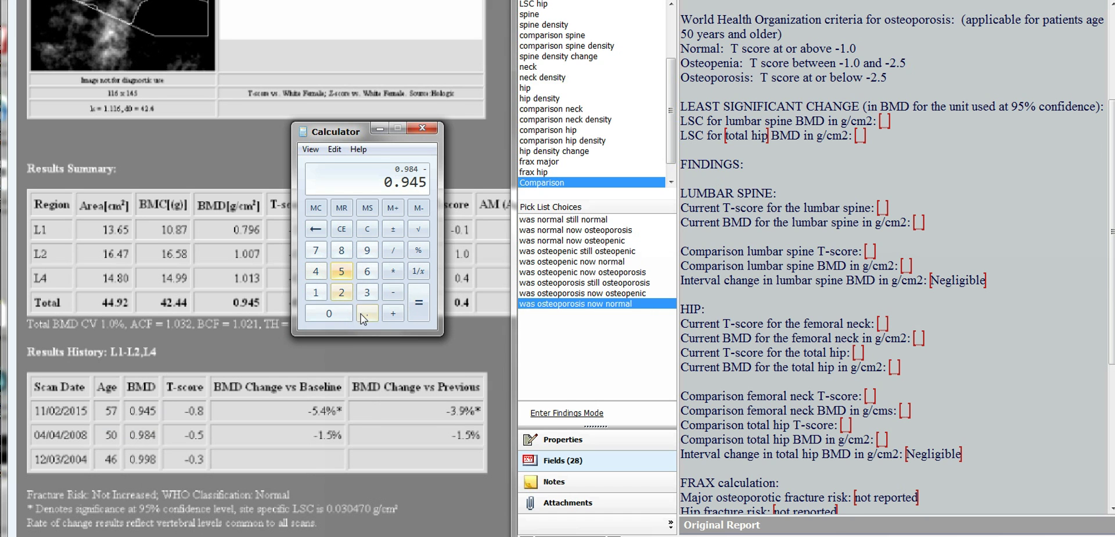
left_click(418, 302)
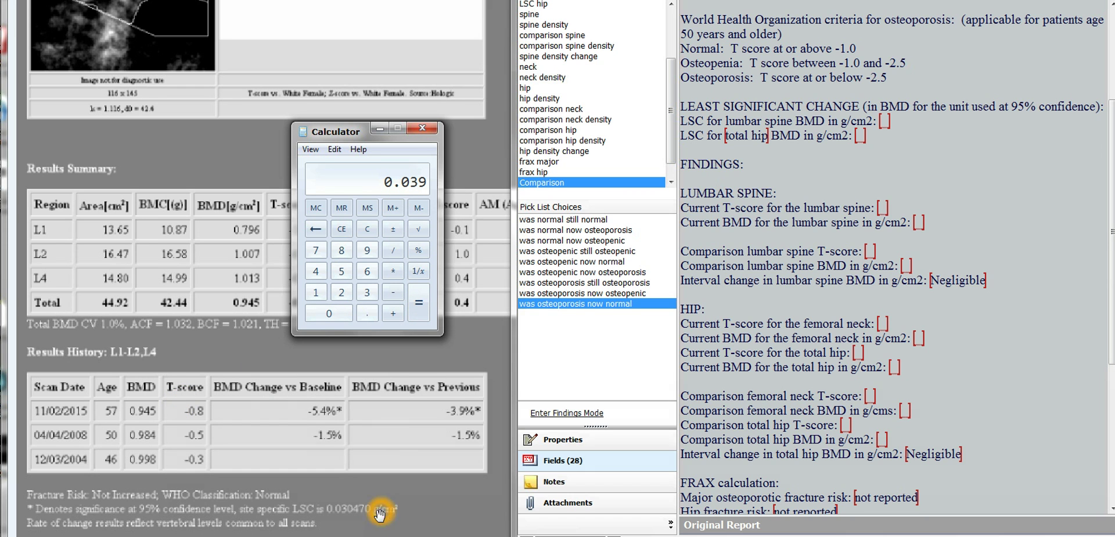
Compare the calculated BMD difference with the site-specific LSC for the lumbar spine.
left_click(414, 184)
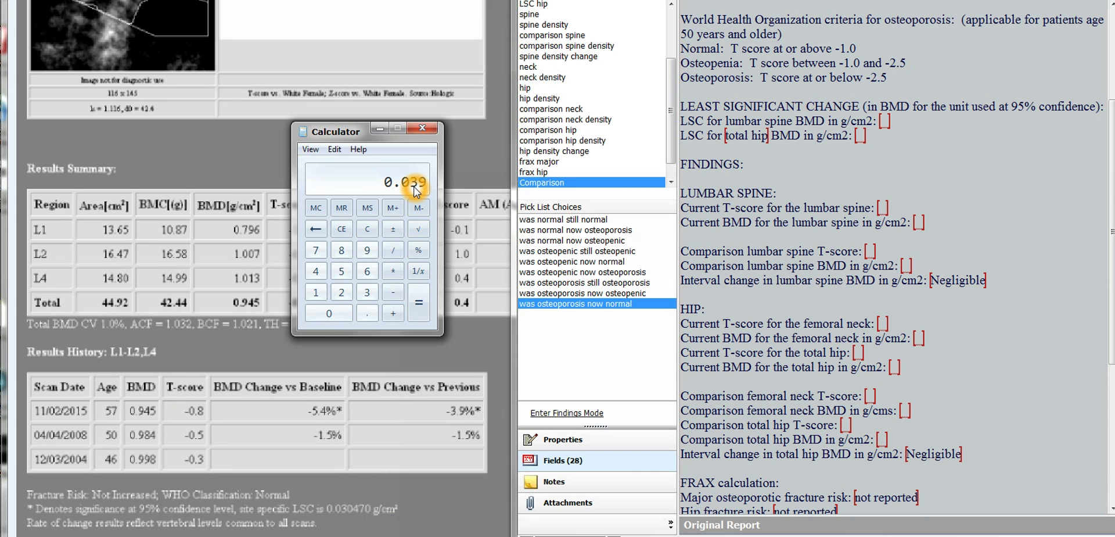
left_click(336, 525)
left_click(336, 526)
left_click(338, 525)
left_click(343, 523)
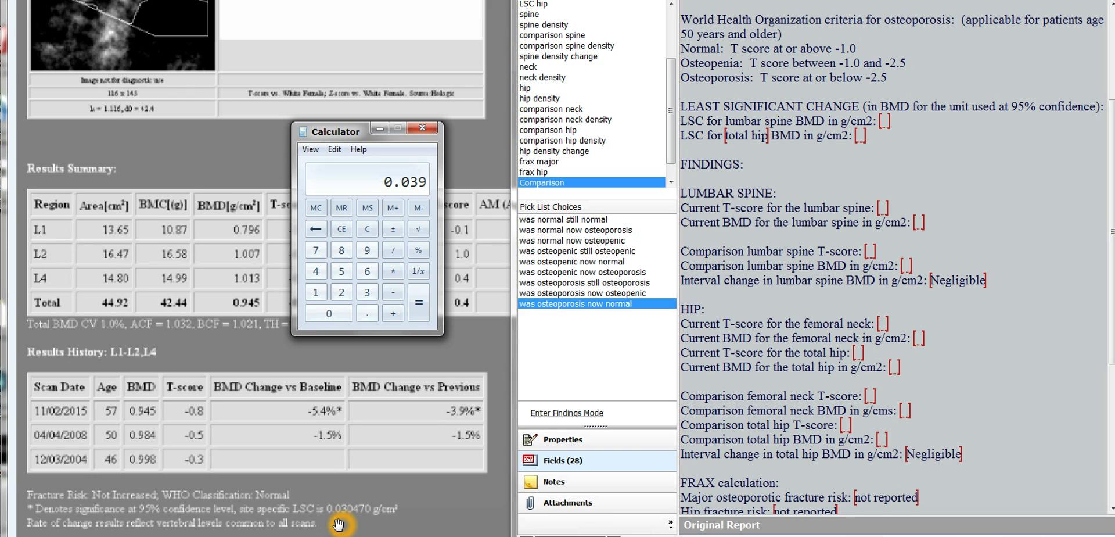
left_click(353, 520)
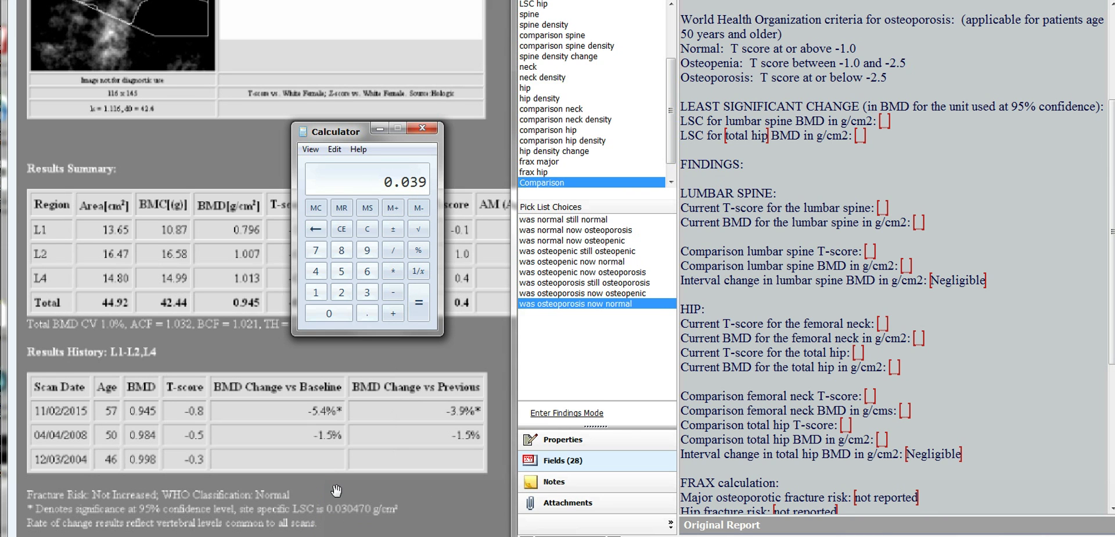
left_click(384, 527)
left_click(165, 155)
left_click(297, 410)
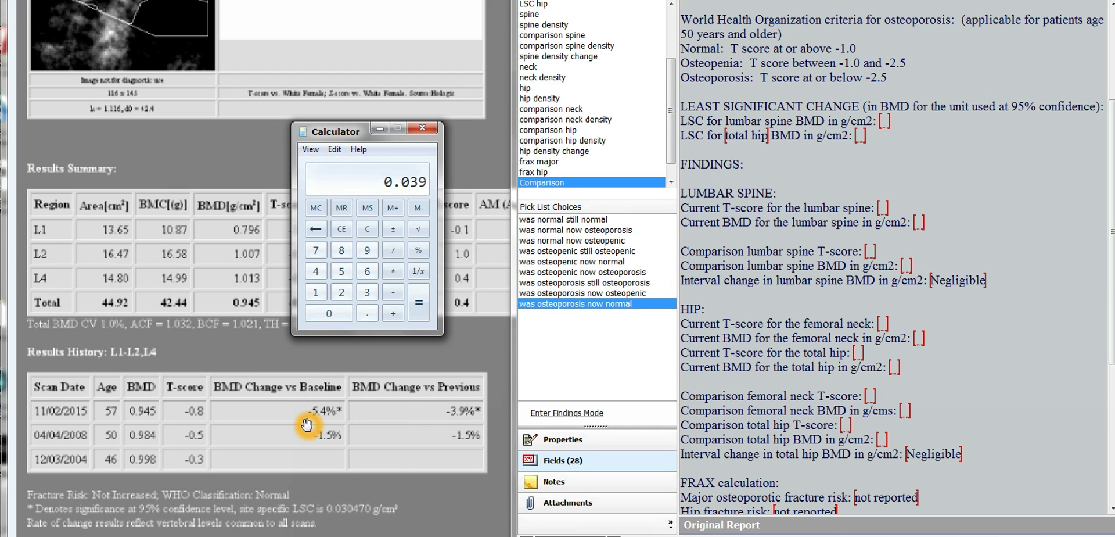
Review the spine BMD changes versus baseline and previous, and move the calculator off the results tables.
left_click(207, 353)
left_click(207, 354)
left_click(294, 391)
left_click(244, 379)
left_click(245, 359)
left_click(431, 425)
left_click(446, 413)
left_click(408, 201)
left_click_drag(352, 131, 170, 0)
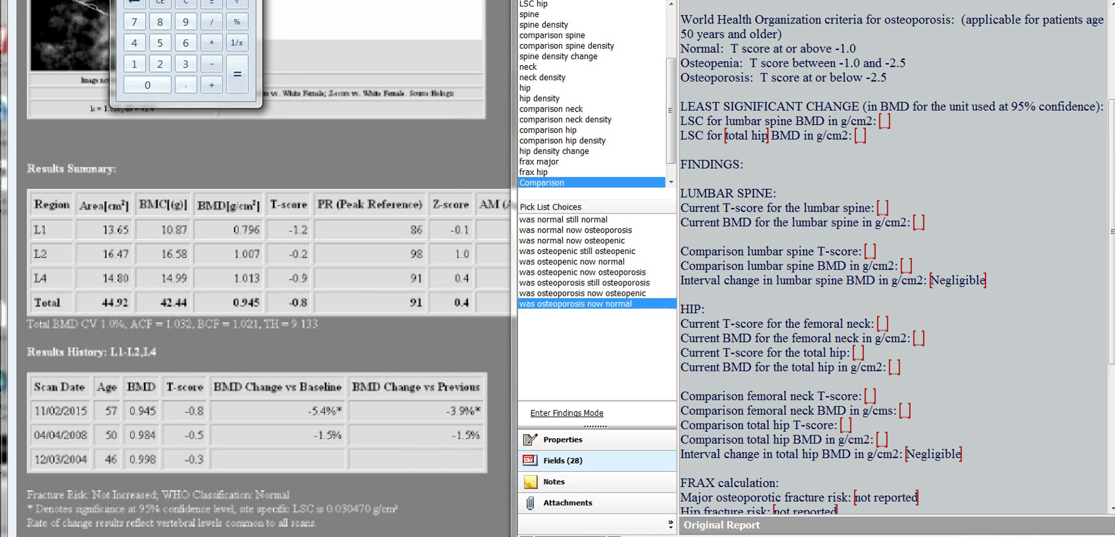
Switch to the hip densitometry report and examine the Total row of its Results Summary.
key("alt+Tab")
left_click_drag(407, 0, 126, 0)
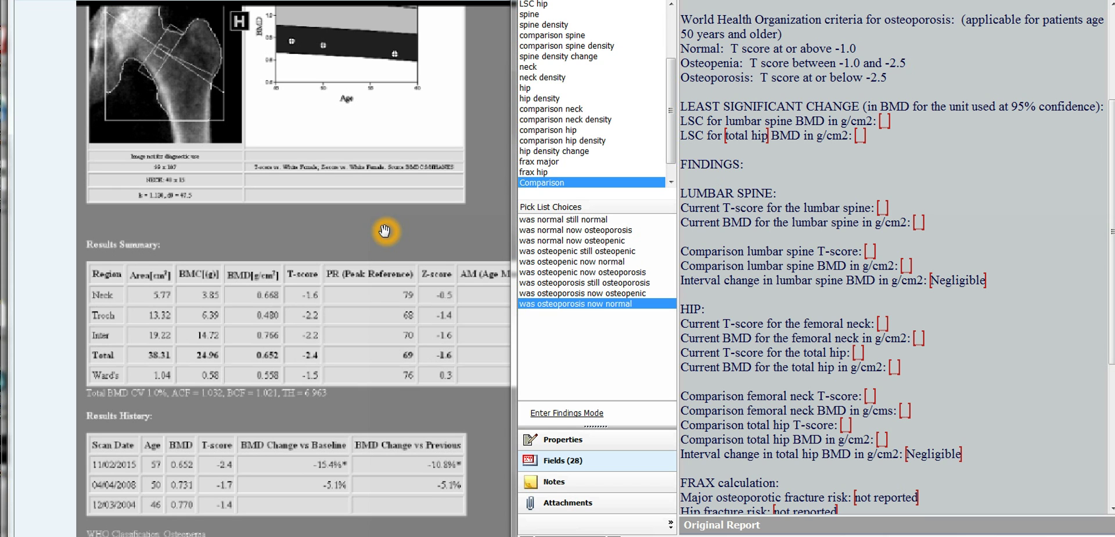
scroll(288, 228, "down", 1)
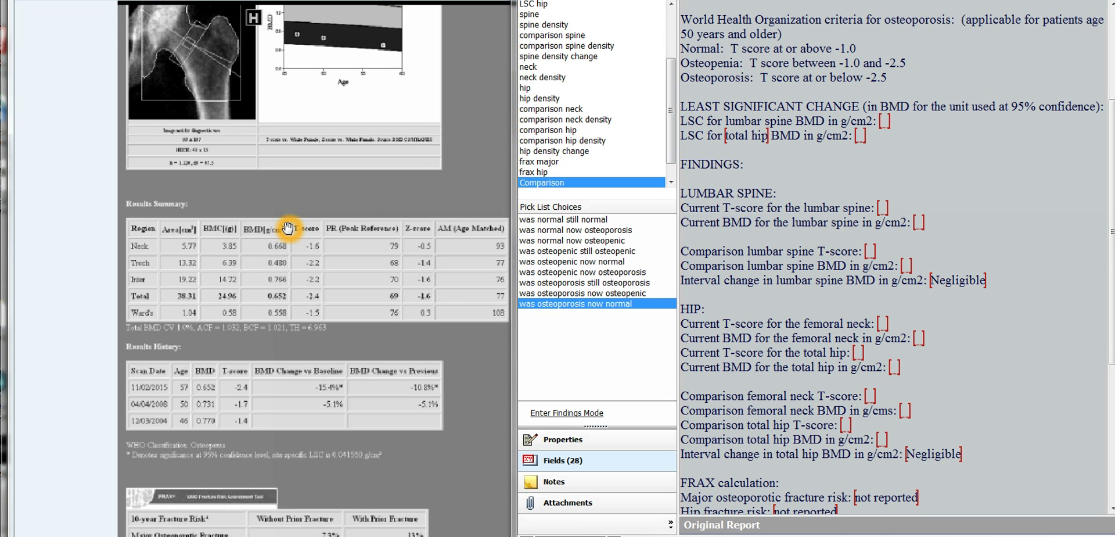
key("ctrl+minus")
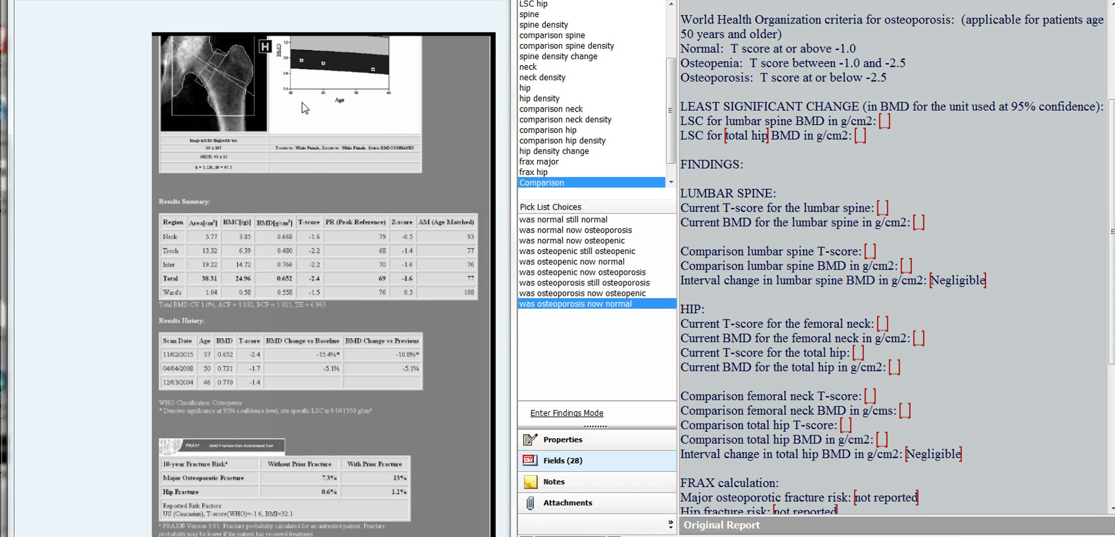
left_click(224, 367)
left_click(248, 357)
scroll(269, 366, "up", 1)
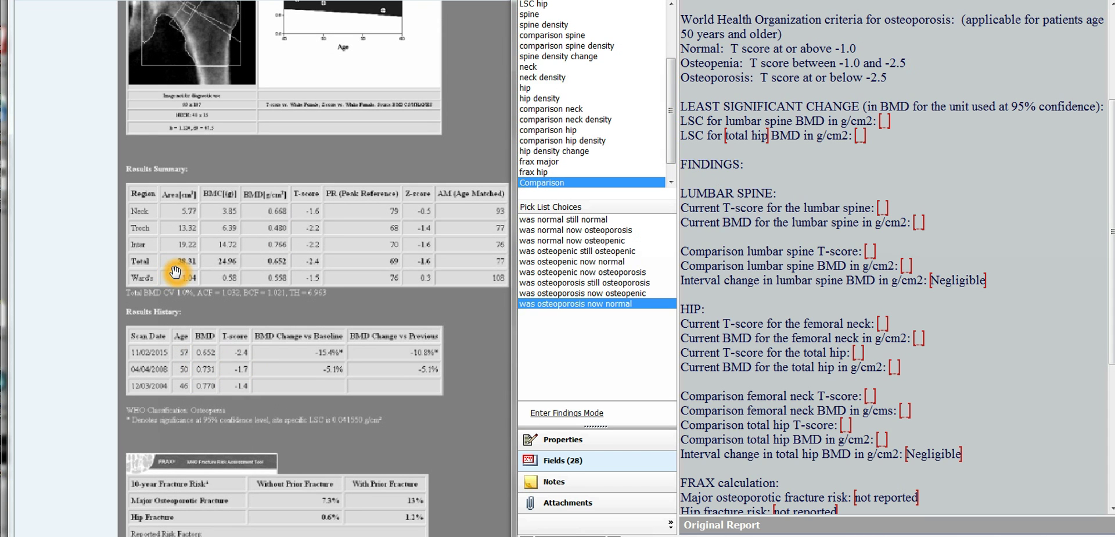
left_click(142, 265)
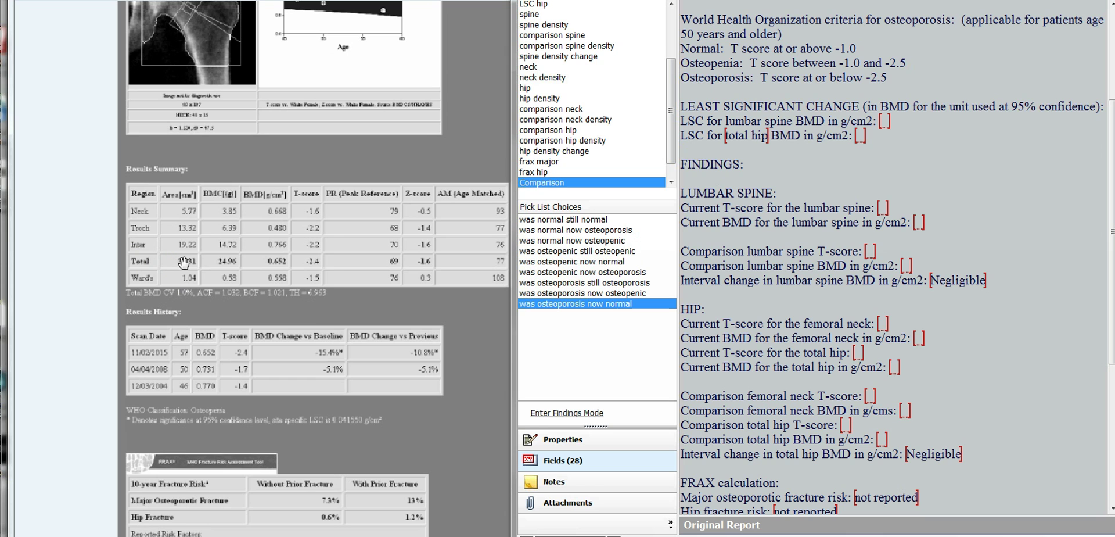
left_click(330, 269)
scroll(335, 456, "up", 2)
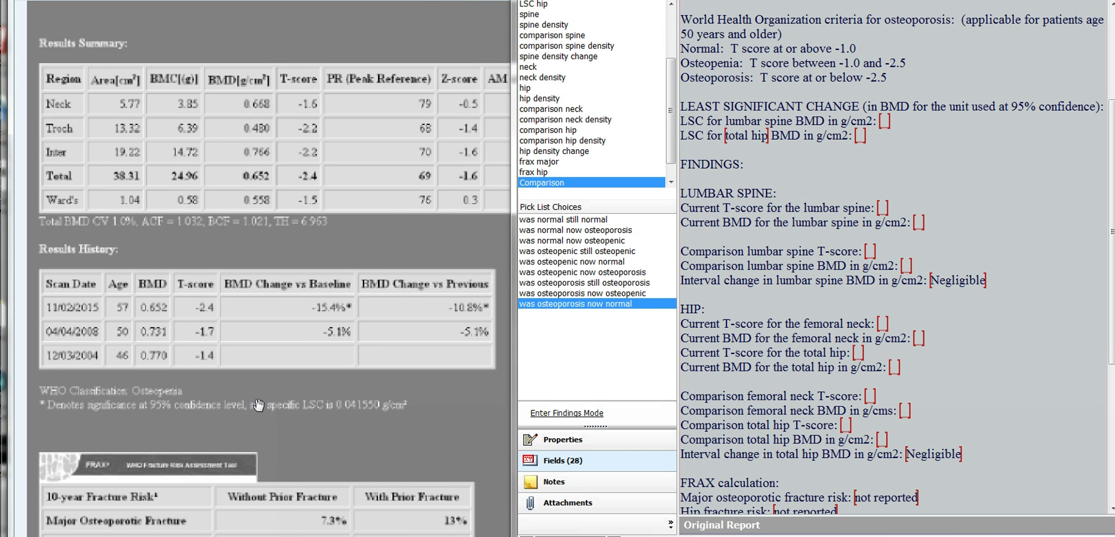
Examine the hip Results History for the current and prior BMD and the change versus previous.
left_click(204, 344)
left_click(158, 343)
left_click(166, 309)
left_click(112, 309)
left_click(93, 308)
left_click(441, 308)
left_click(396, 297)
left_click(454, 313)
left_click(465, 320)
left_click(473, 320)
left_click(463, 322)
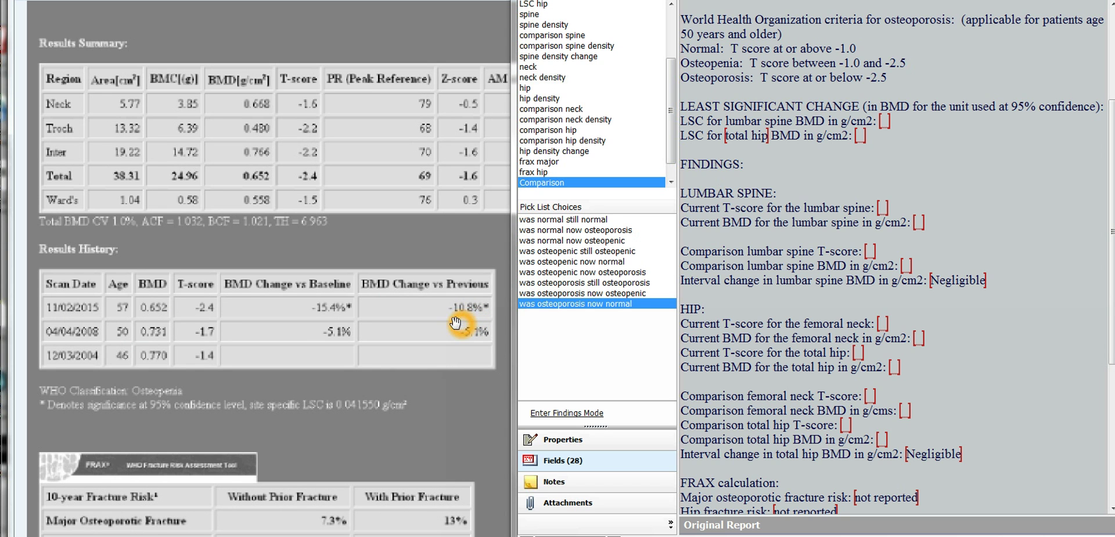
left_click(424, 326)
left_click(409, 361)
Examine the site-specific LSC note below the hip Results History and relate it to the prior scan.
scroll(409, 361, "down", 1)
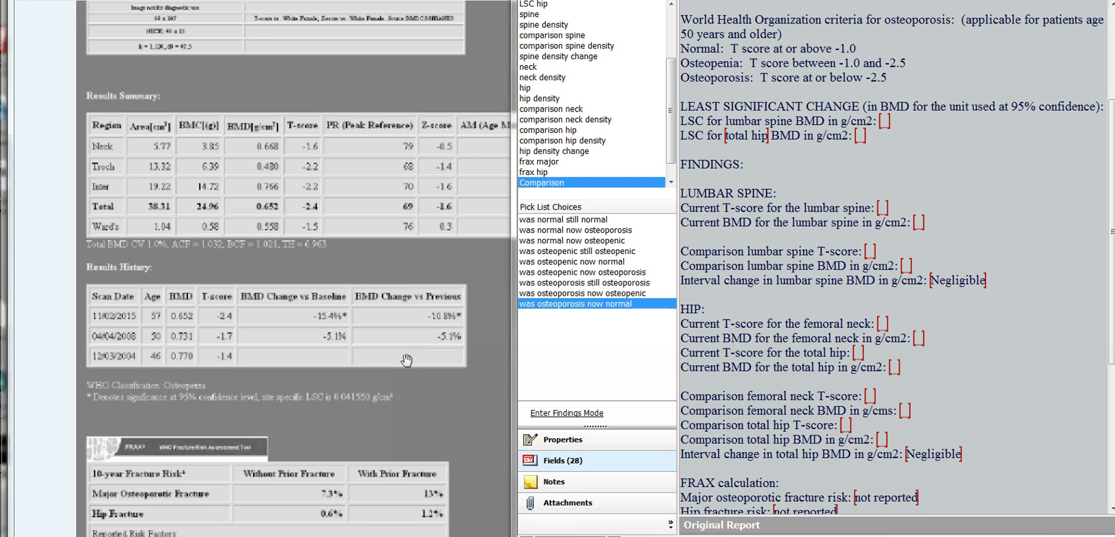
left_click(385, 394)
left_click(413, 398)
left_click(370, 385)
left_click(386, 396)
left_click(263, 414)
left_click(198, 417)
left_click(160, 337)
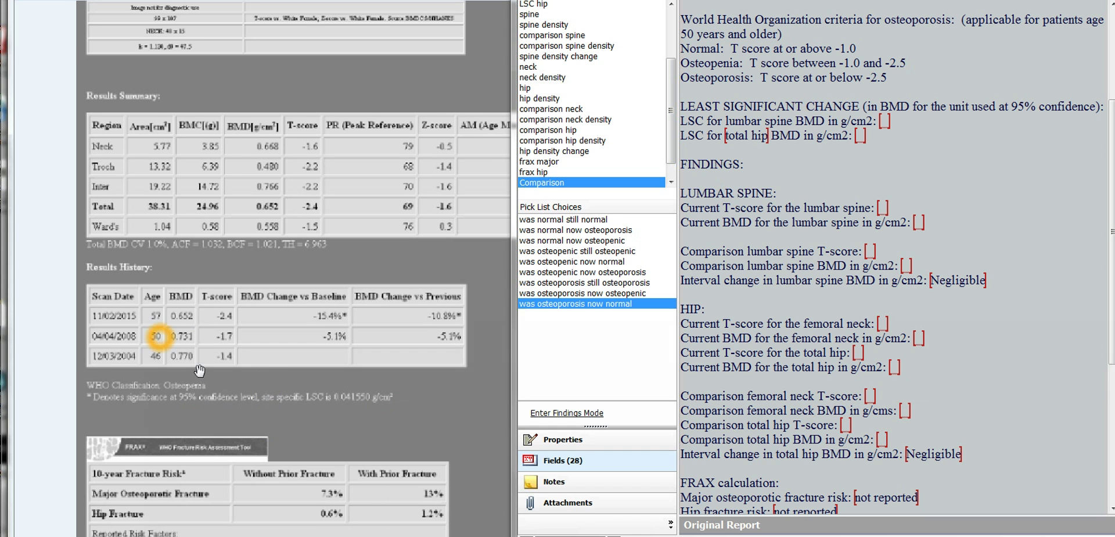
left_click(252, 395)
scroll(252, 396, "up", 1)
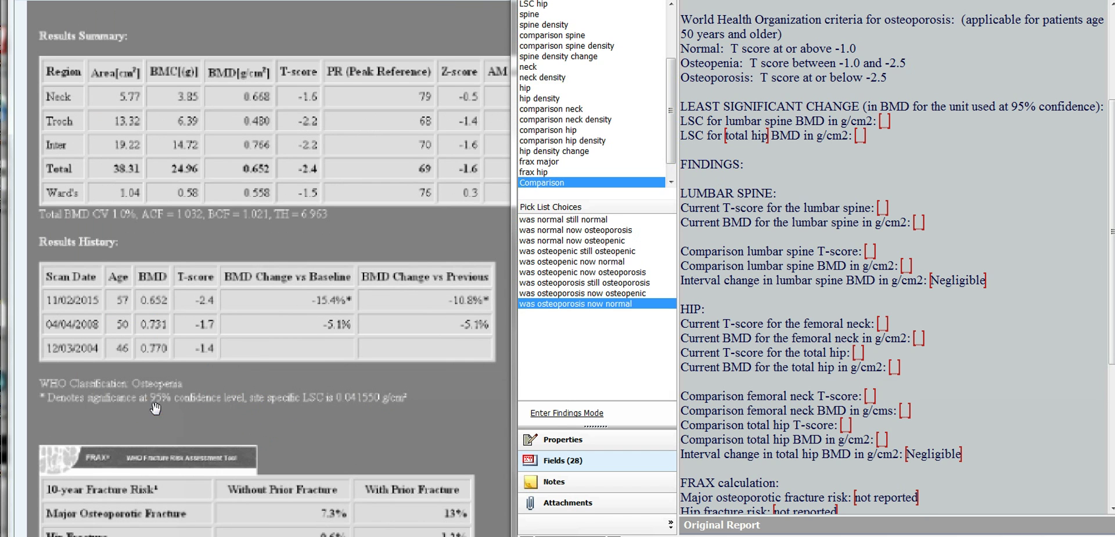
left_click(228, 419)
left_click(311, 413)
left_click(363, 430)
scroll(363, 430, "up", 1)
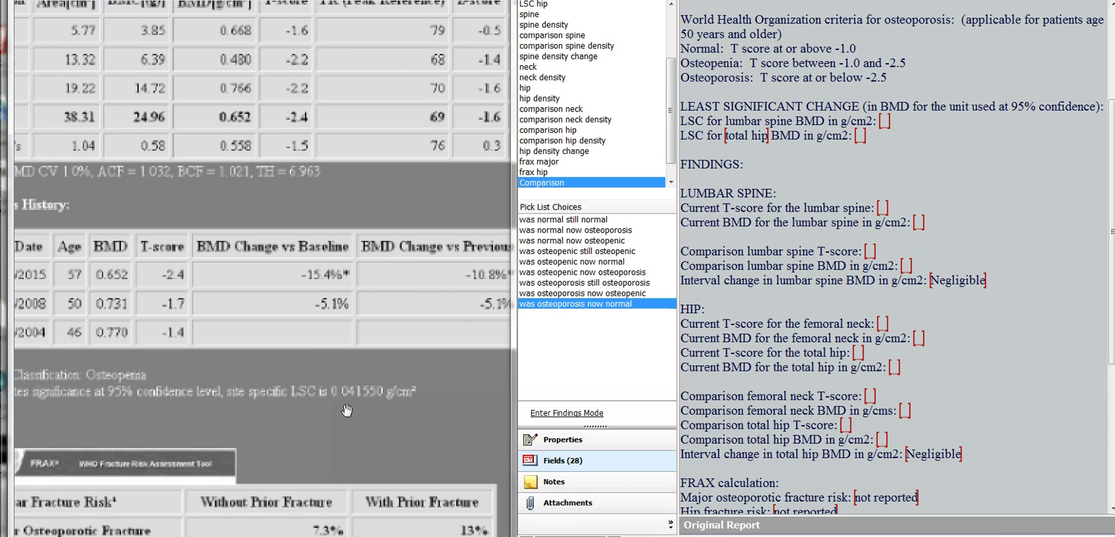
left_click(364, 430)
left_click(111, 297)
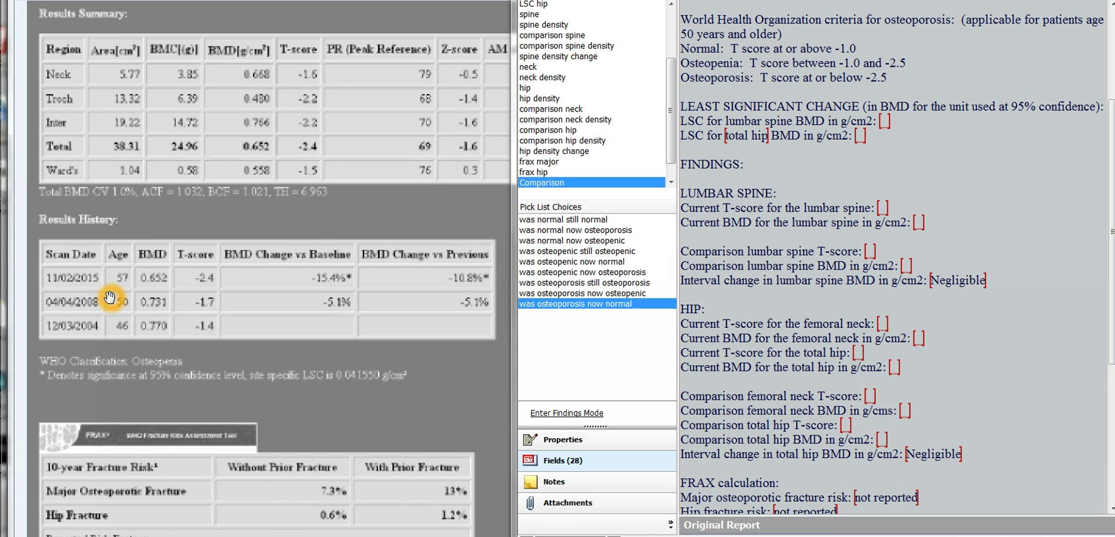
Bring the cleared calculator over the hip report and subtract the current total hip BMD, 0.652, from the 2008 value, 0.731.
left_click(161, 306)
left_click(169, 281)
left_click_drag(168, 0, 335, 103)
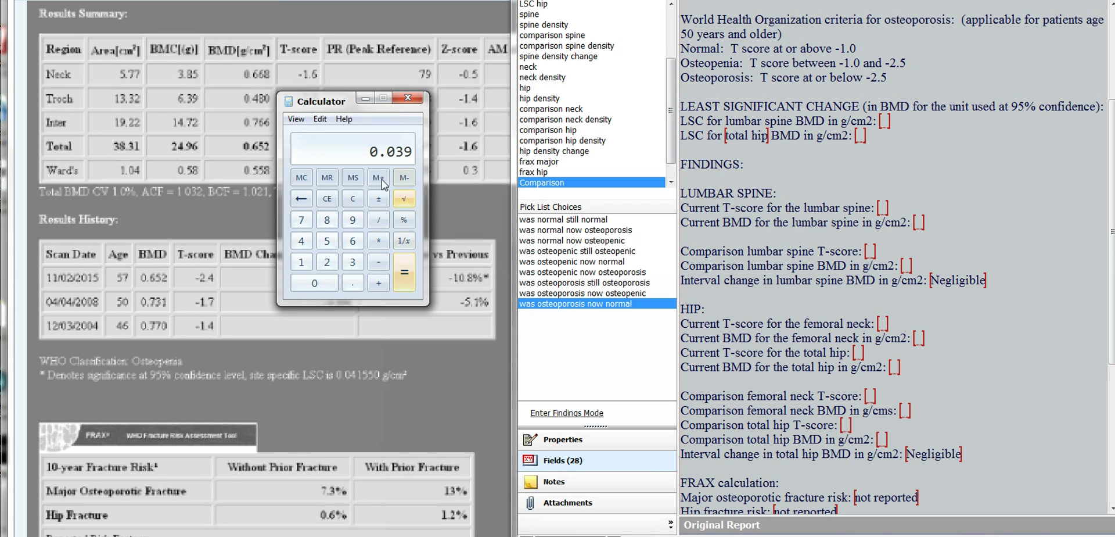
left_click(355, 199)
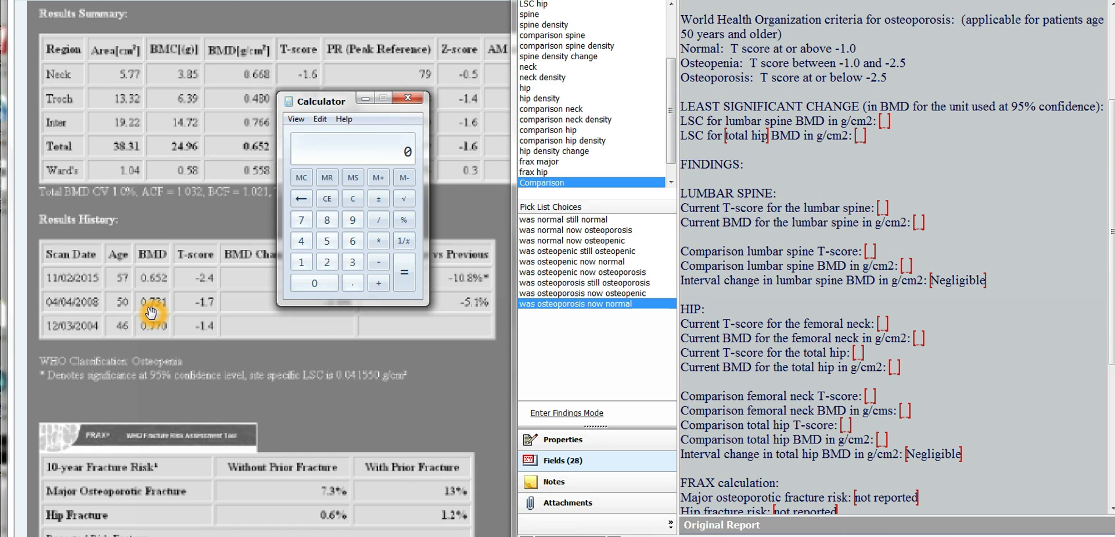
left_click(354, 283)
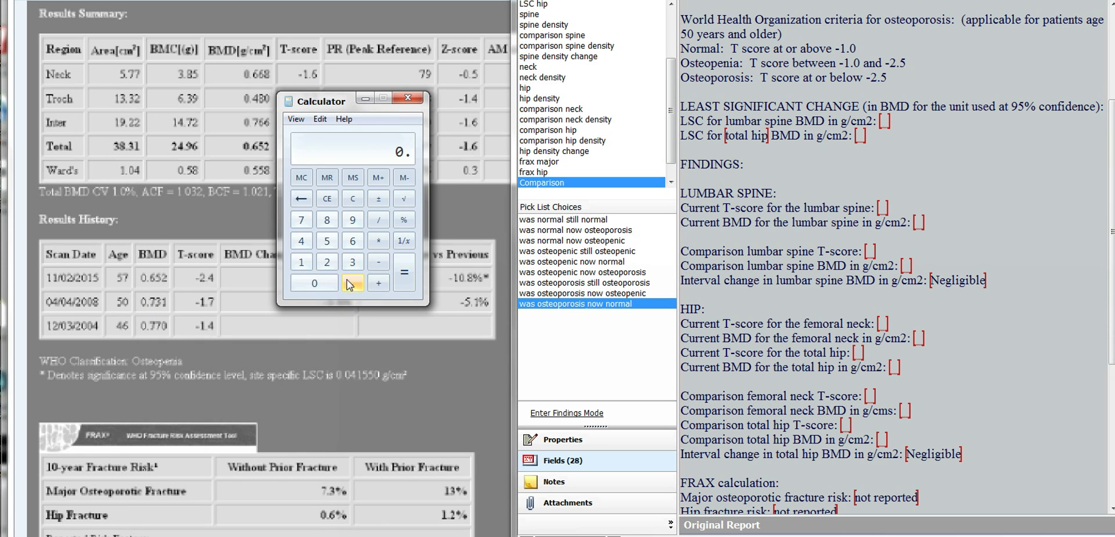
left_click(302, 220)
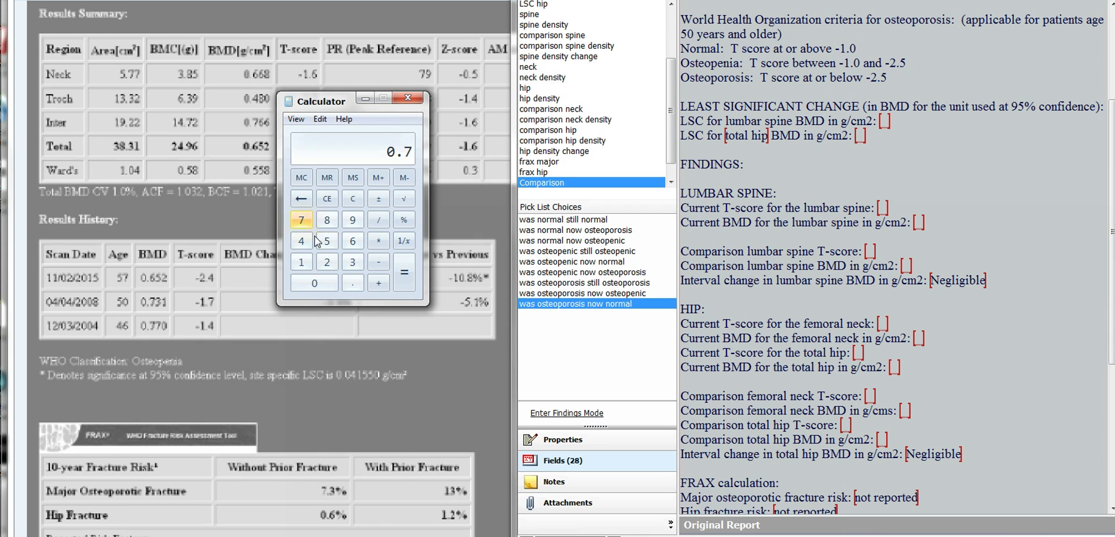
left_click(354, 264)
left_click(301, 262)
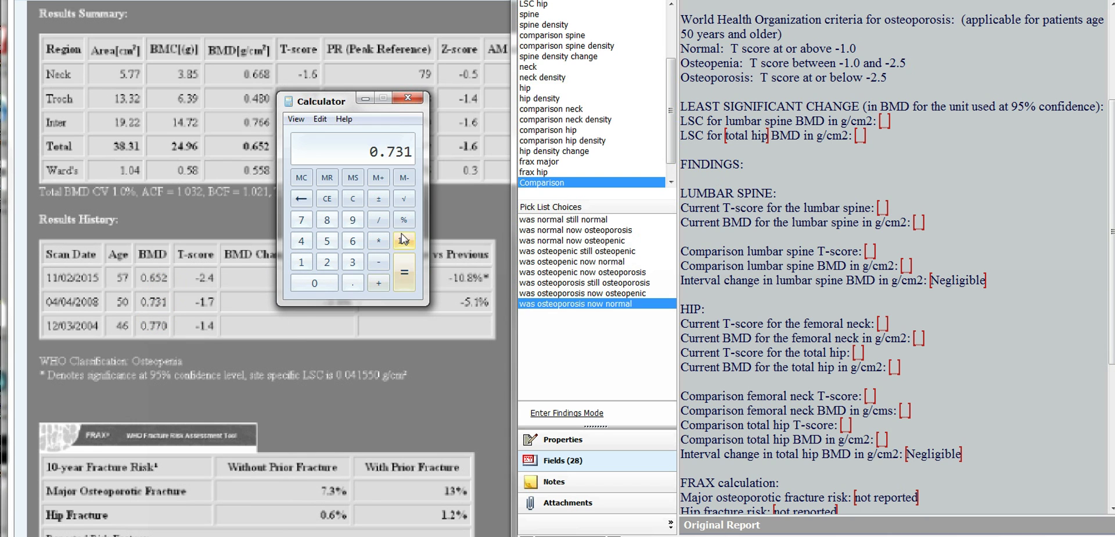
left_click(379, 262)
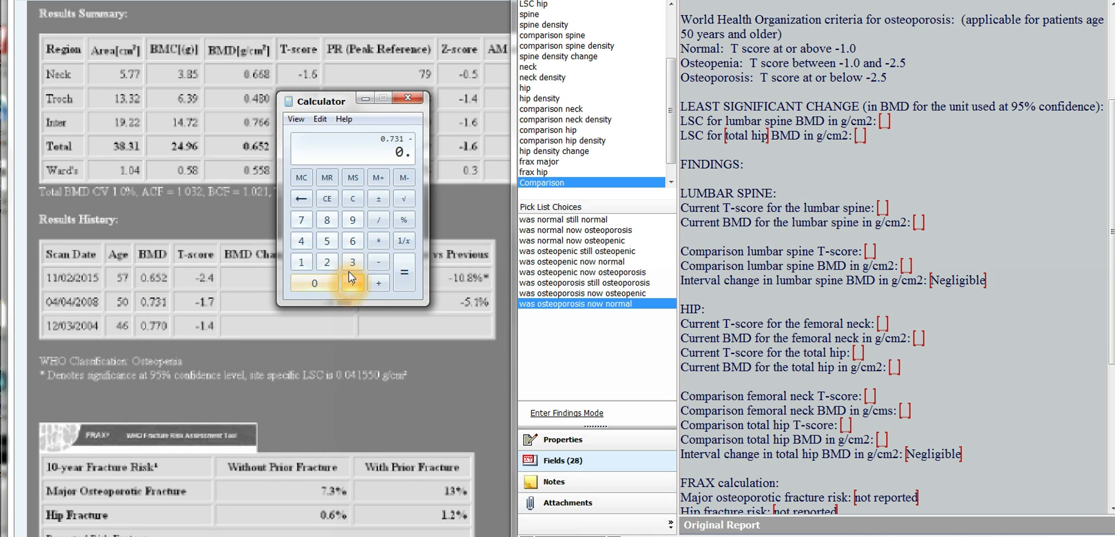
left_click(353, 241)
left_click(327, 240)
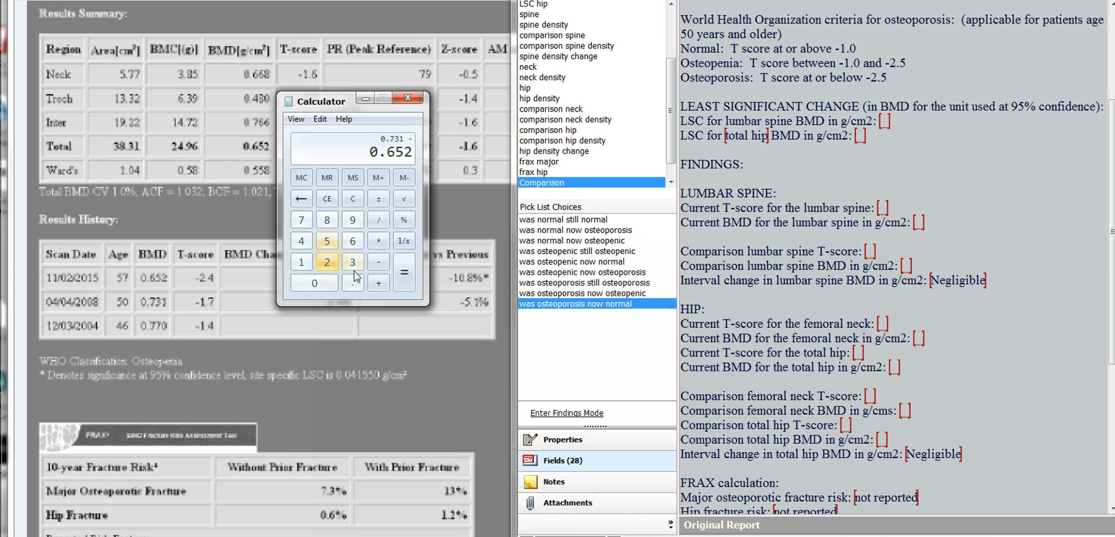
left_click(404, 271)
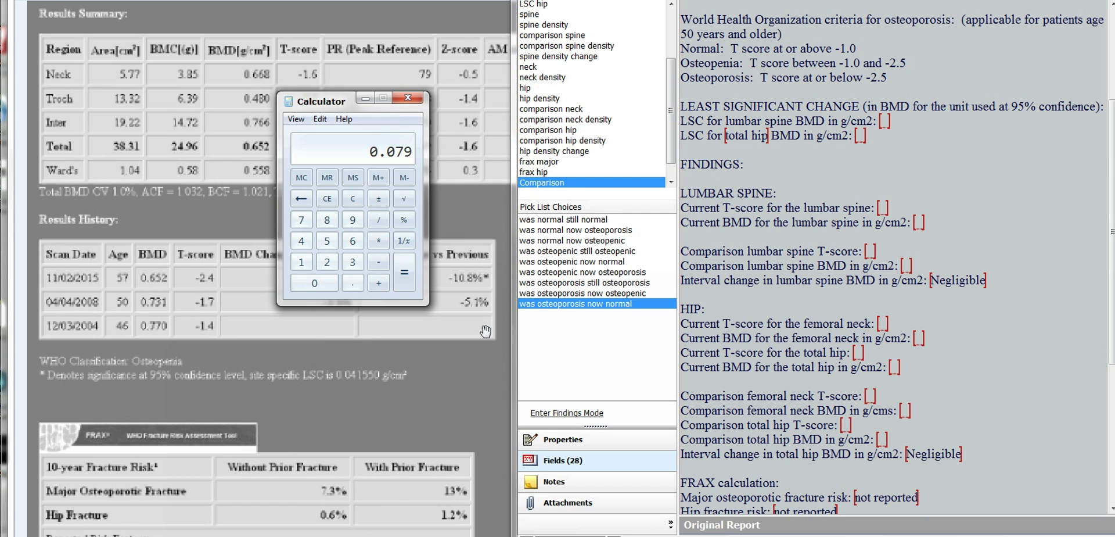
Compare the calculated total hip BMD difference with the site-specific LSC value below the Results History.
left_click(412, 204)
left_click(388, 159)
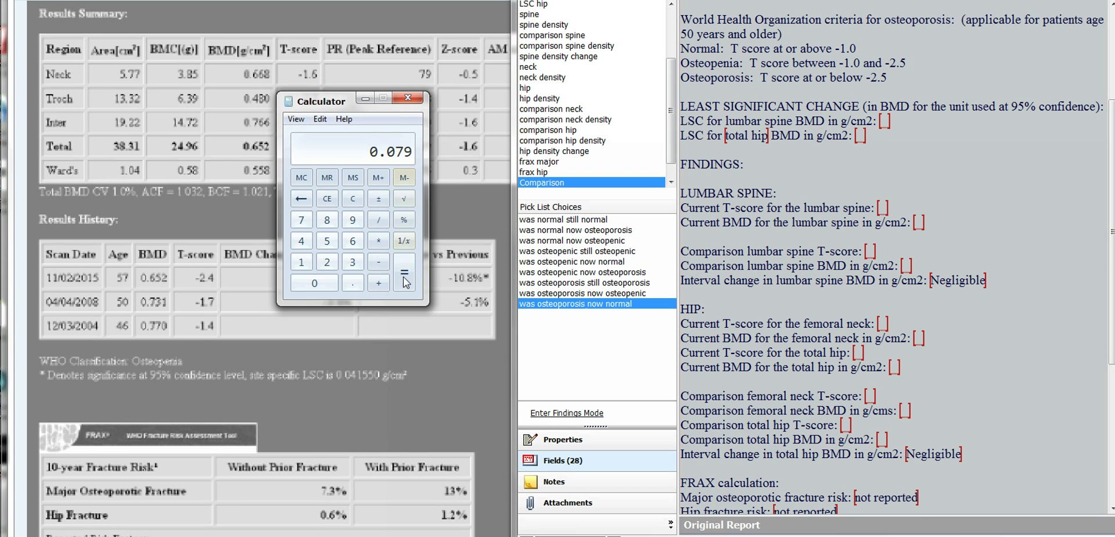
left_click(373, 412)
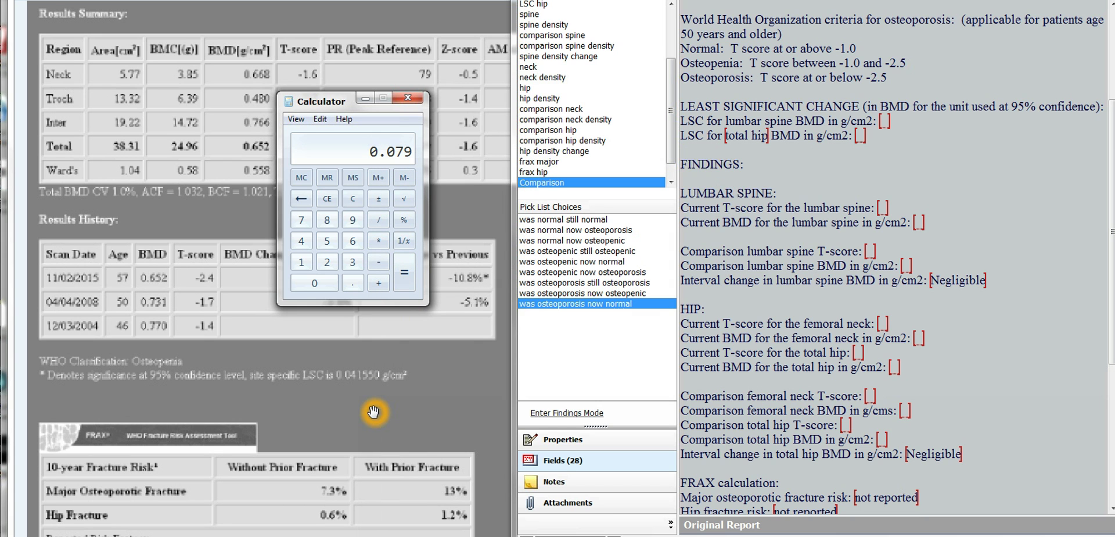
left_click(355, 397)
left_click(347, 389)
left_click(345, 389)
left_click(344, 388)
left_click(343, 387)
left_click(357, 384)
left_click(352, 388)
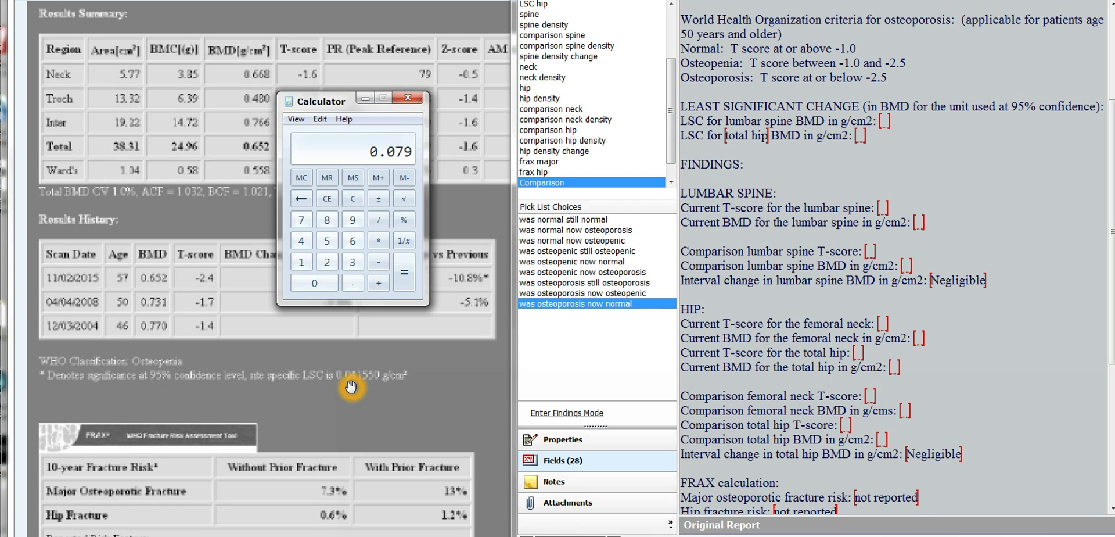
Recheck the calculated difference and the LSC note's confidence level, value and units to judge the significance of the hip BMD change.
left_click(398, 149)
left_click(411, 153)
left_click(387, 377)
left_click(392, 384)
left_click(420, 376)
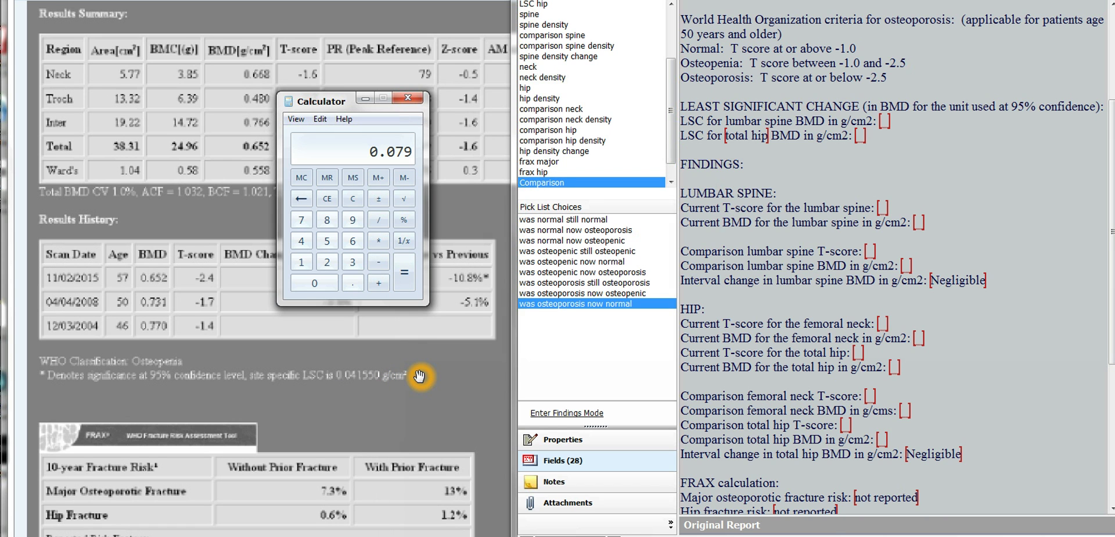
left_click(440, 363)
left_click(427, 340)
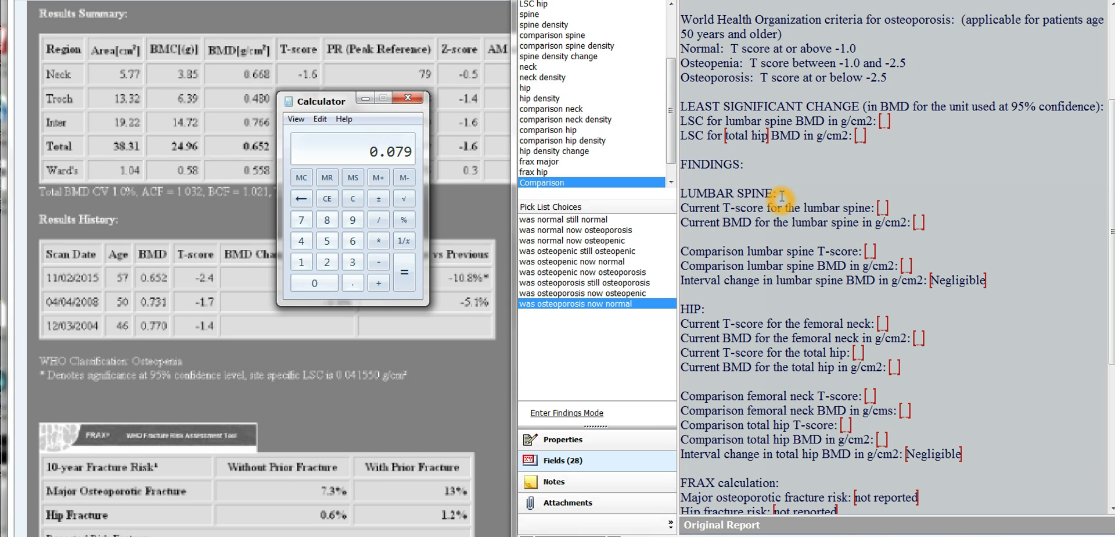
left_click(297, 382)
left_click(298, 382)
left_click_drag(377, 377, 396, 373)
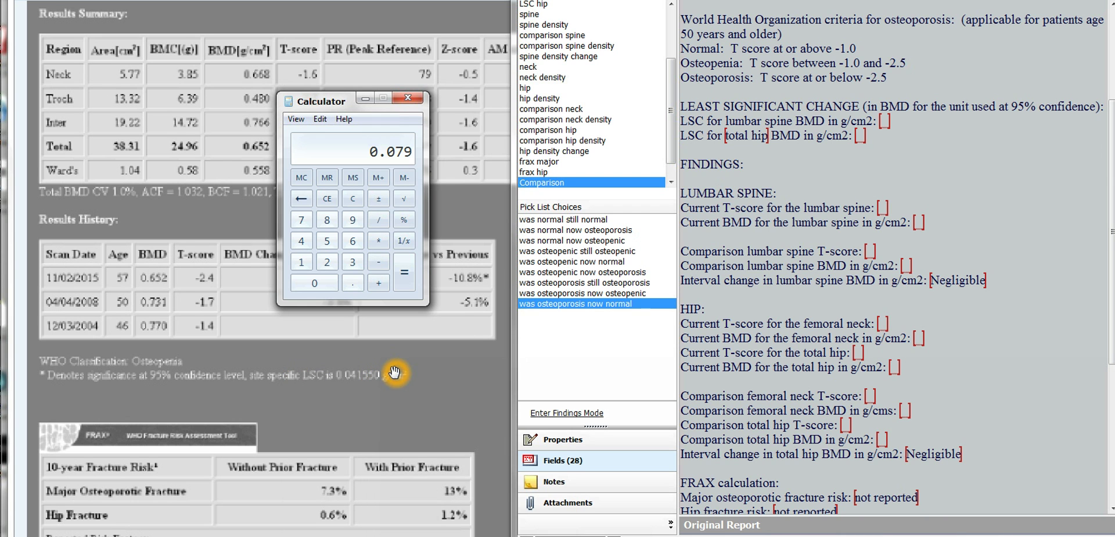
left_click(439, 368)
left_click(439, 374)
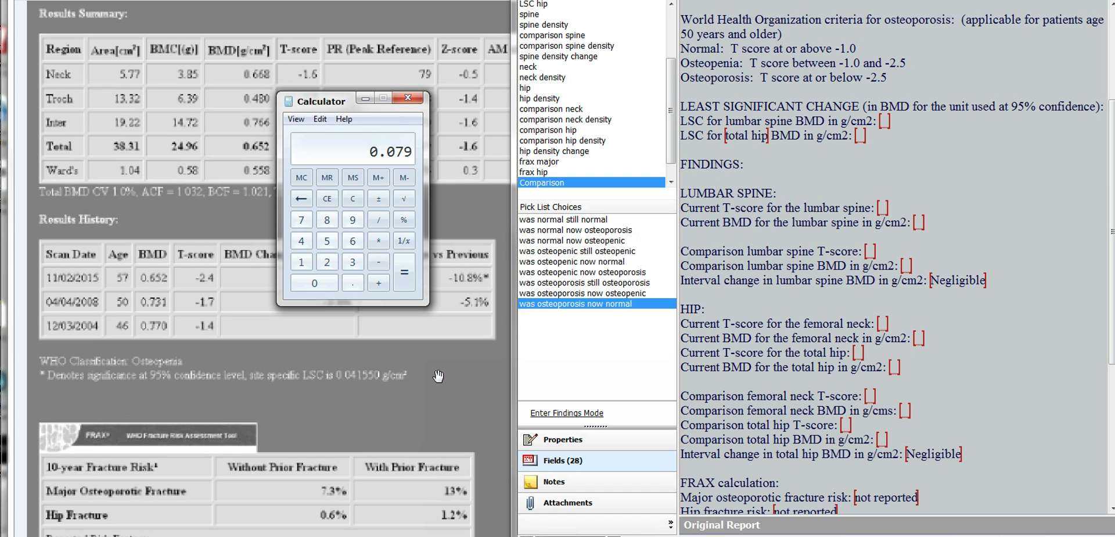